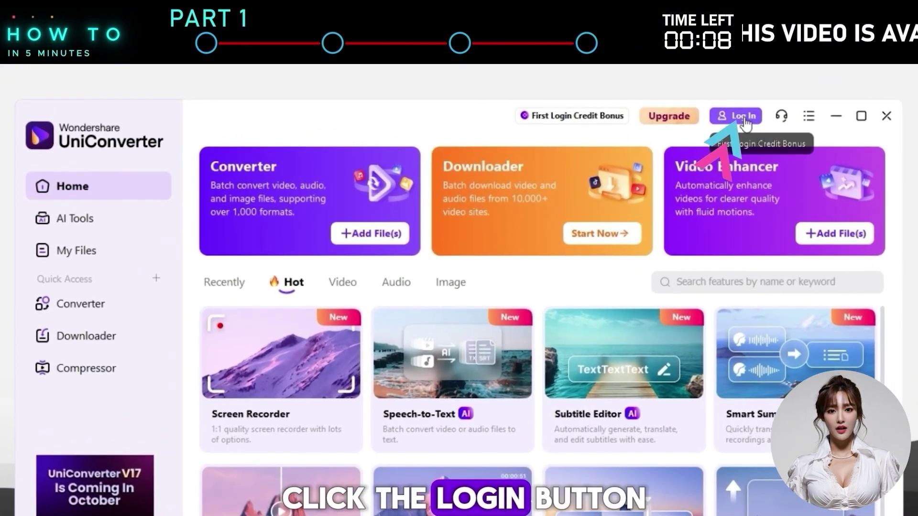
- Log in with a Wondershare ID from the Log In button at the top
{"action": "left_click", "coordinate": [668, 101]}
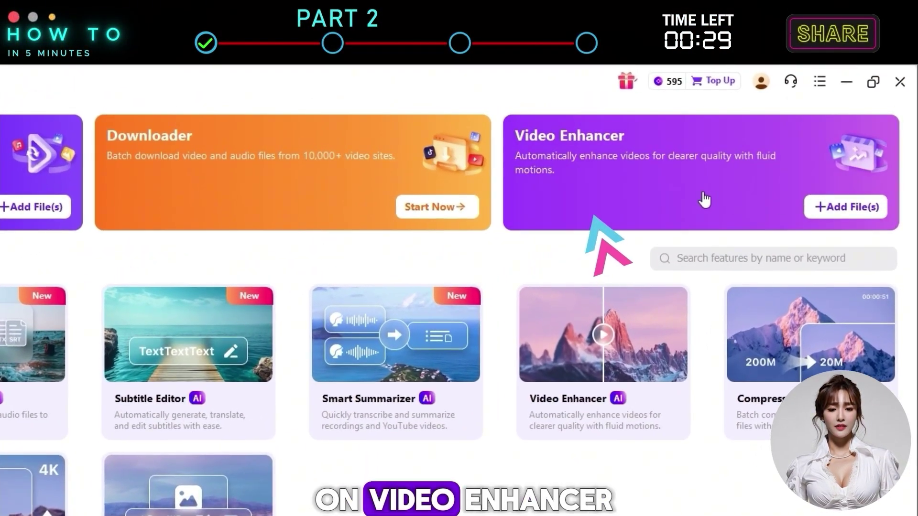
- Add Untitled design (6).mp4 to Video Enhancer with Face Enhancement at 4X (7680 x 4320)
{"action": "left_click", "coordinate": [704, 200]}
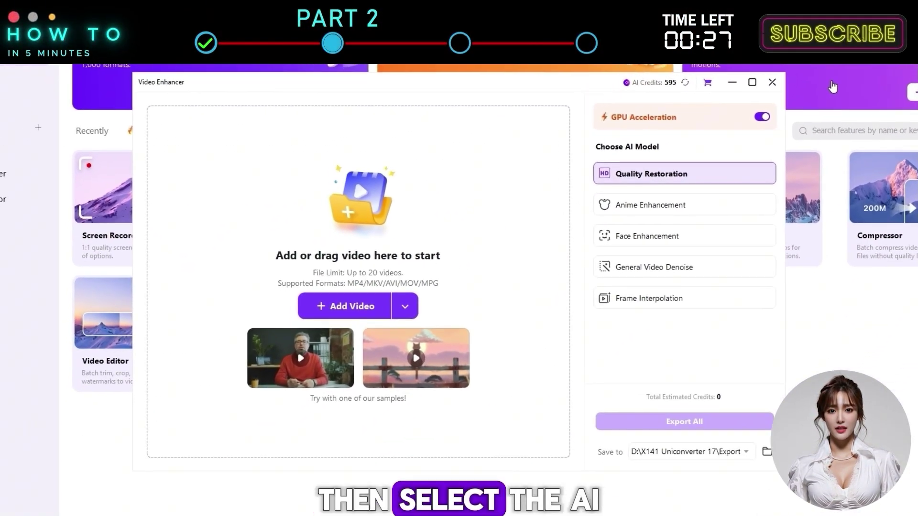
{"action": "mouse_move", "coordinate": [684, 239]}
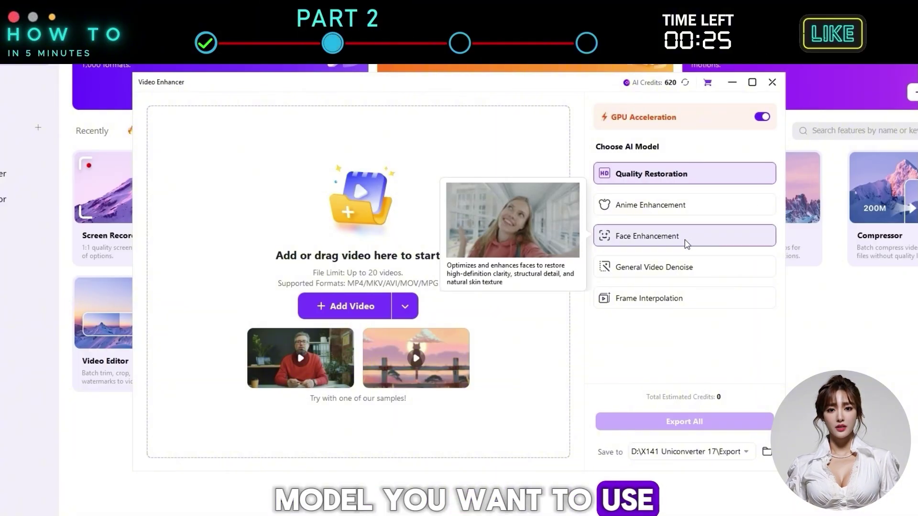
{"action": "left_click", "coordinate": [660, 245]}
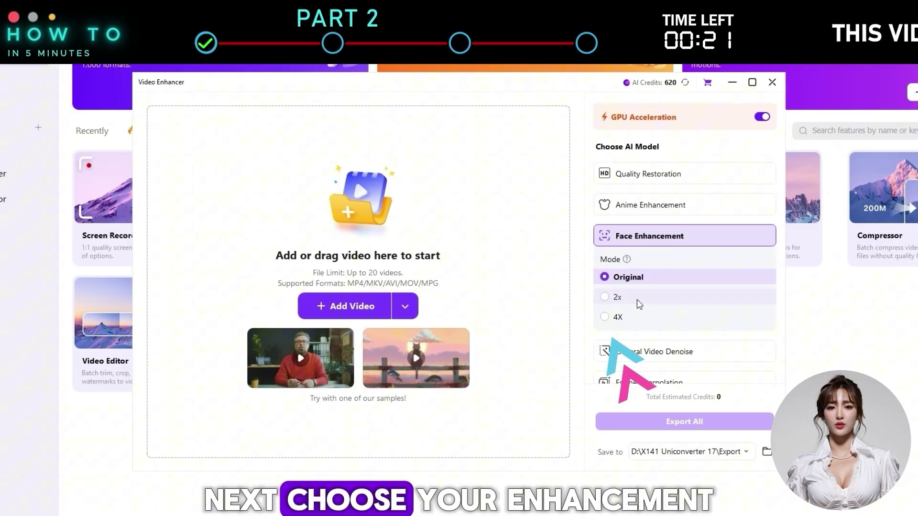
{"action": "left_click", "coordinate": [637, 317]}
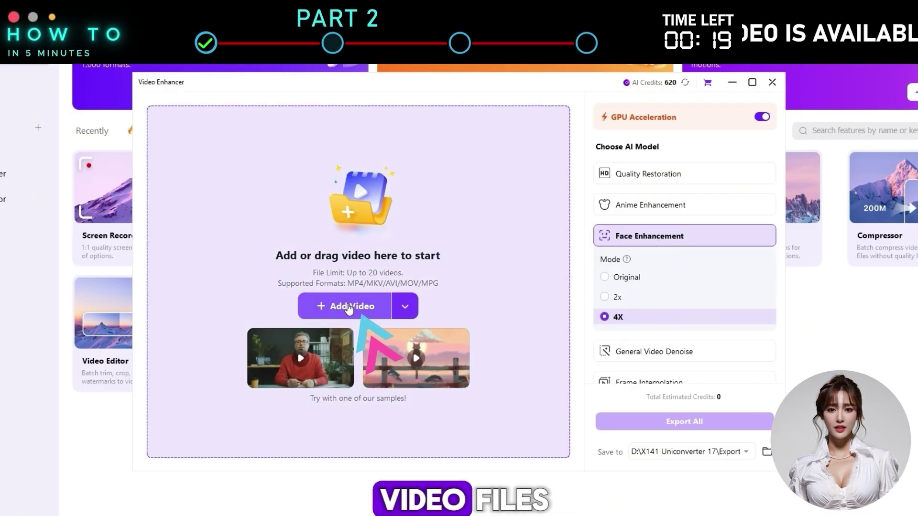
{"action": "left_click", "coordinate": [347, 308]}
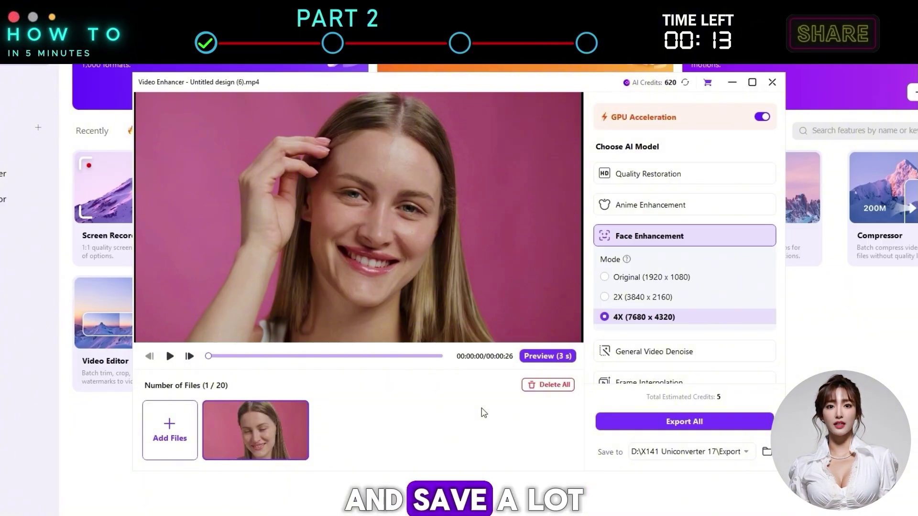
- Compare original and enhanced video side by side, then export all and confirm the notice
{"action": "left_click", "coordinate": [548, 356]}
{"action": "scroll", "coordinate": [466, 259], "scroll_direction": "up", "scroll_amount": 2}
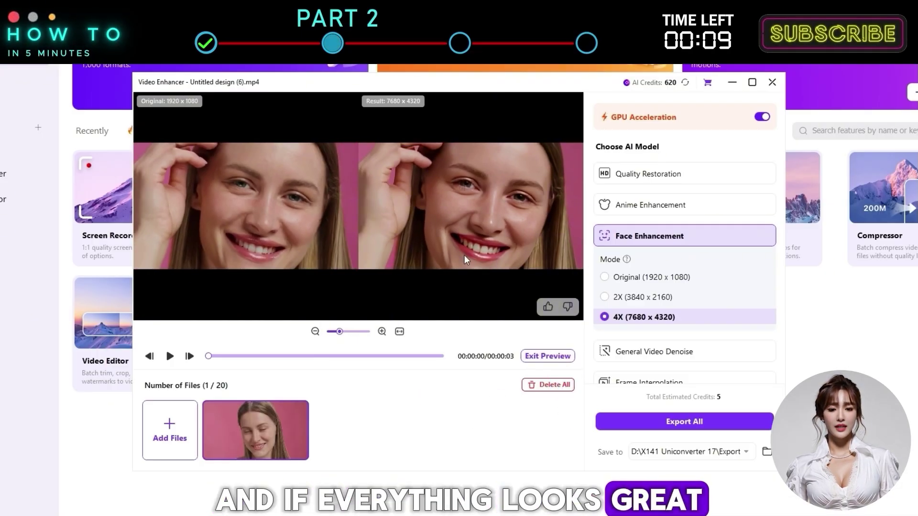
{"action": "left_click", "coordinate": [684, 421]}
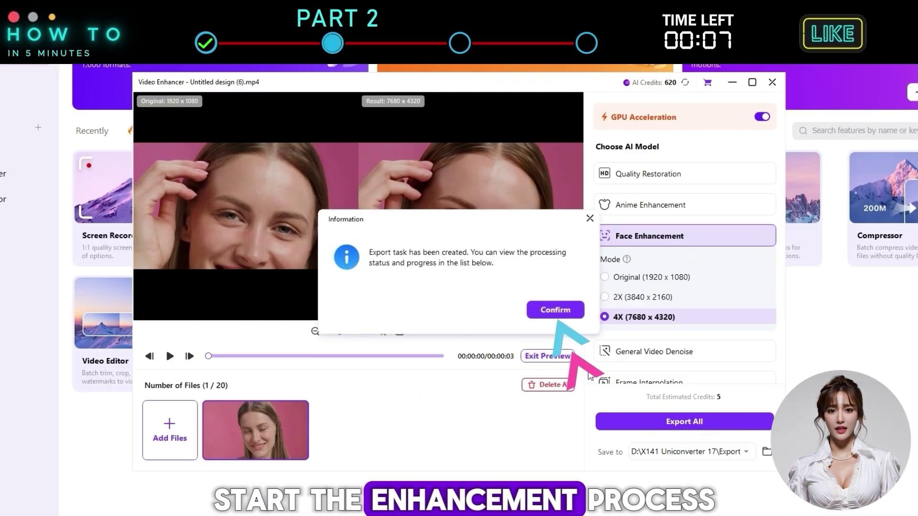
{"action": "left_click", "coordinate": [555, 312]}
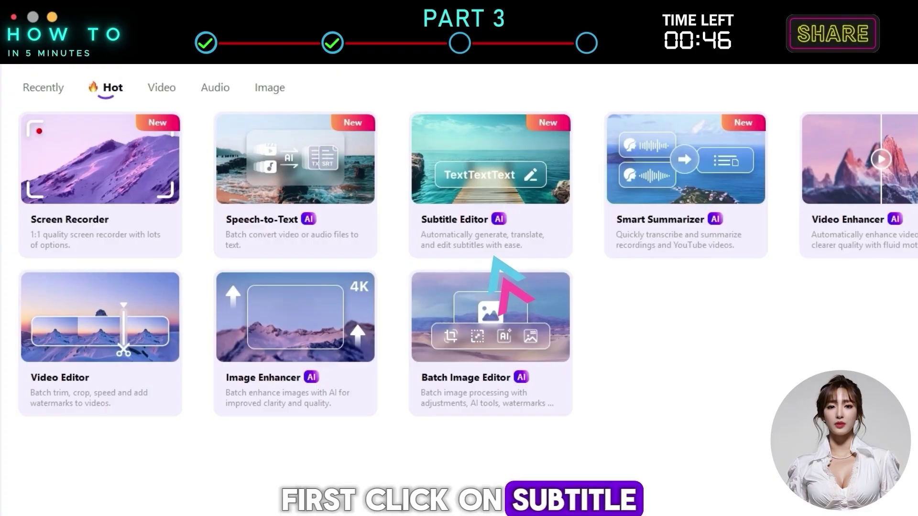
- Load Anime 1_anime_4x.mp4 into the Subtitle Editor's Auto-Subtitles Generator
{"action": "left_click", "coordinate": [475, 229]}
{"action": "left_click", "coordinate": [402, 365]}
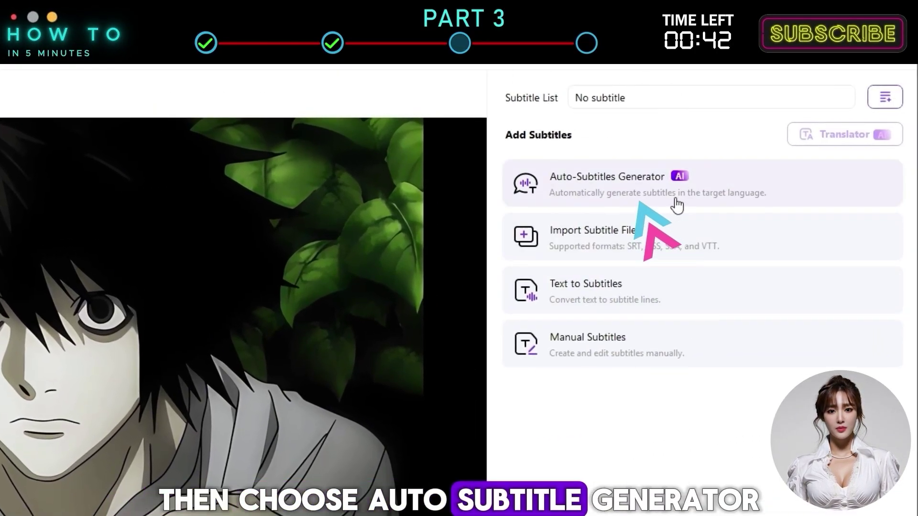
{"action": "left_click", "coordinate": [677, 205]}
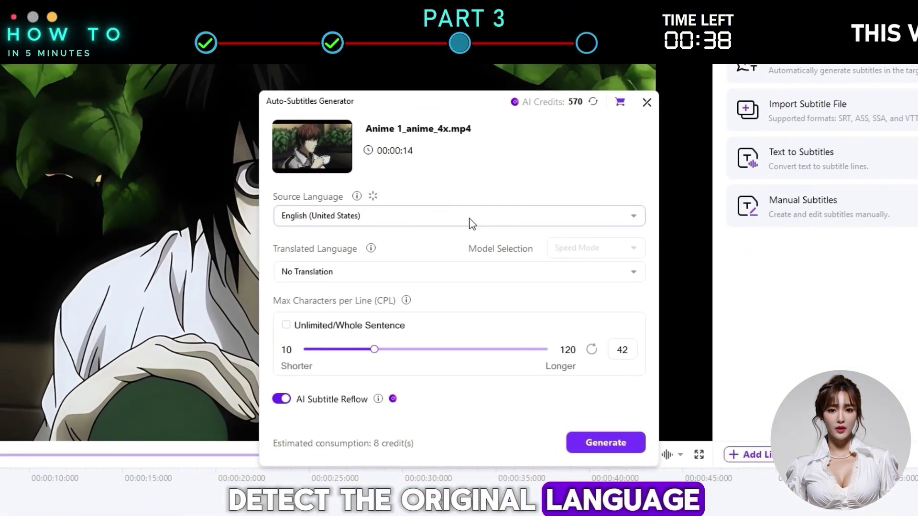
- Generate German-only subtitles in Quality Mode with 30 characters per line
{"action": "left_click", "coordinate": [419, 271]}
{"action": "scroll", "coordinate": [376, 390], "scroll_direction": "down", "scroll_amount": 2}
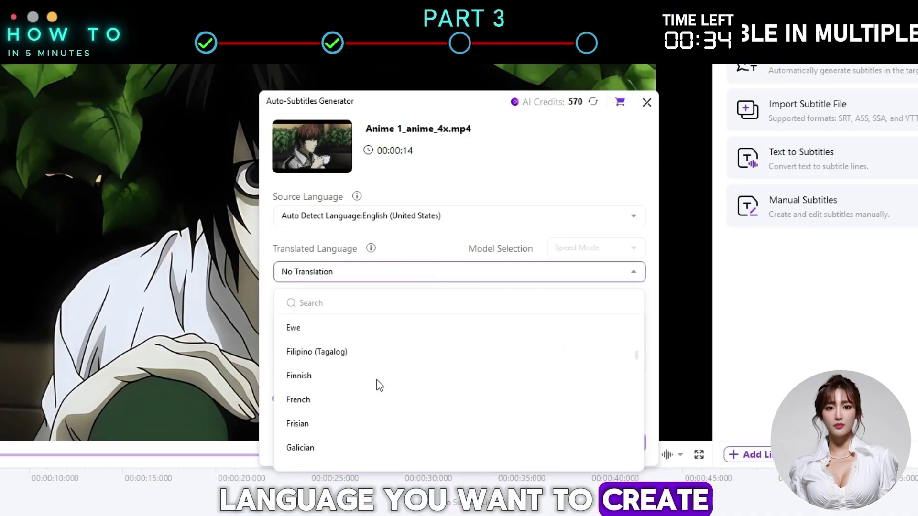
{"action": "scroll", "coordinate": [379, 385], "scroll_direction": "down", "scroll_amount": 2}
{"action": "left_click", "coordinate": [343, 424]}
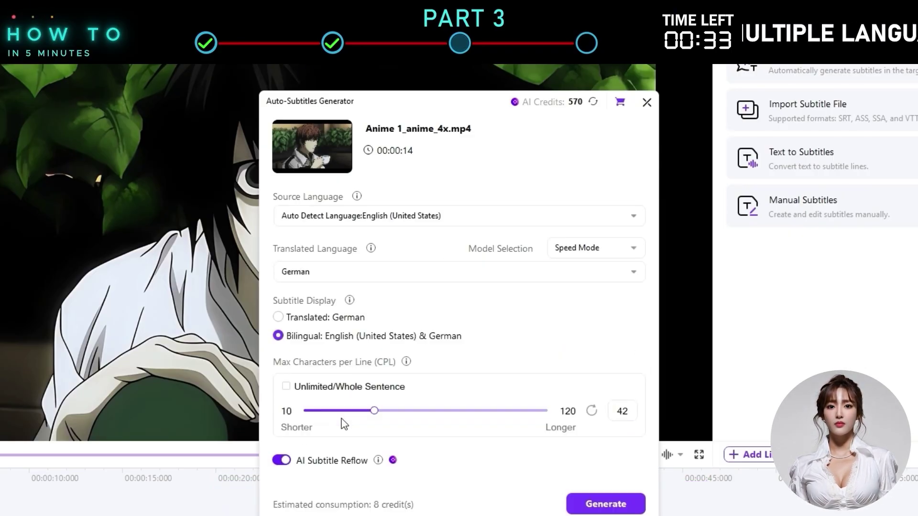
{"action": "left_click", "coordinate": [608, 251]}
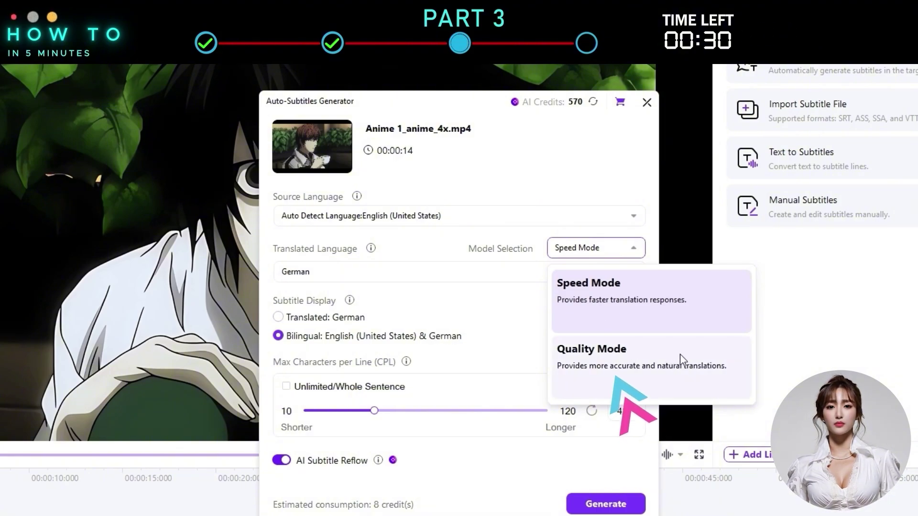
{"action": "left_click", "coordinate": [617, 340]}
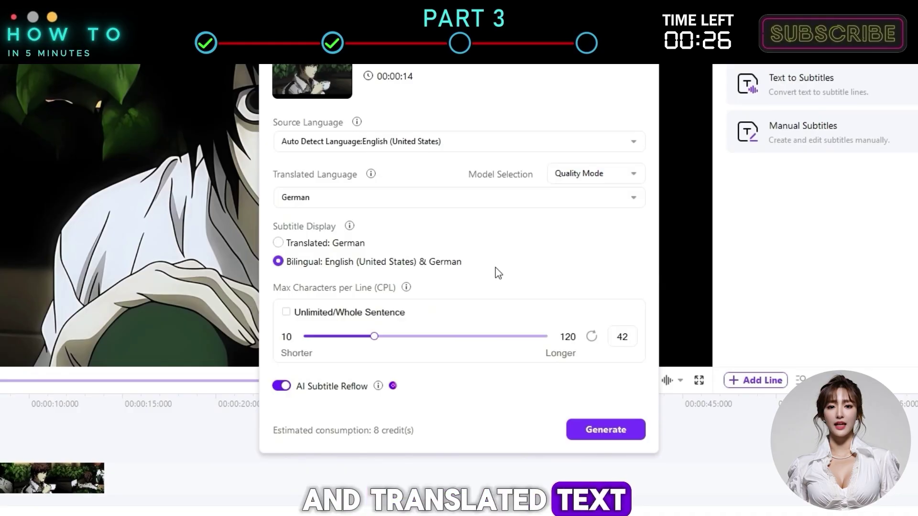
{"action": "left_click", "coordinate": [323, 244]}
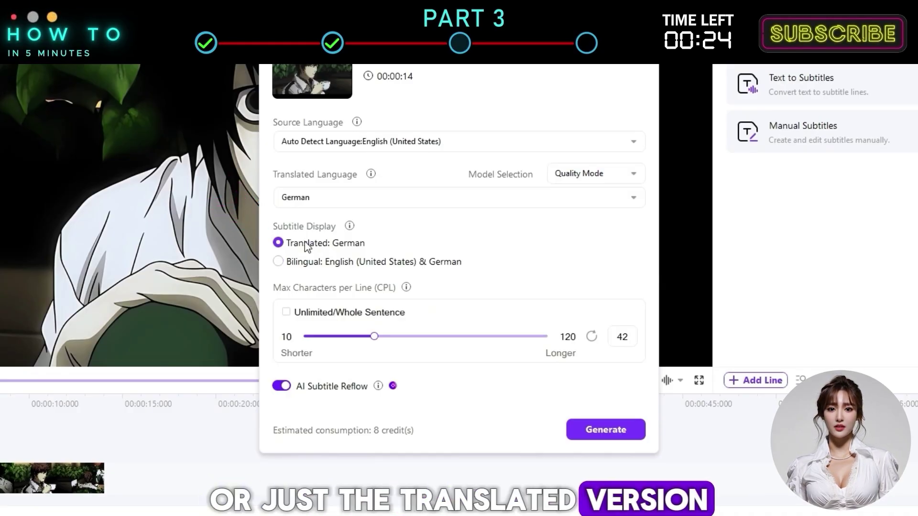
{"action": "left_click_drag", "start_coordinate": [374, 336], "coordinate": [379, 337]}
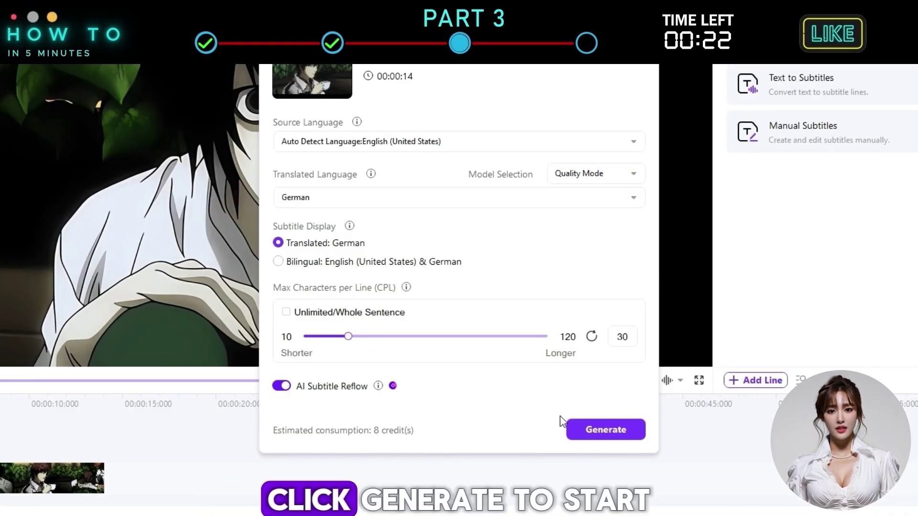
{"action": "left_click", "coordinate": [601, 432]}
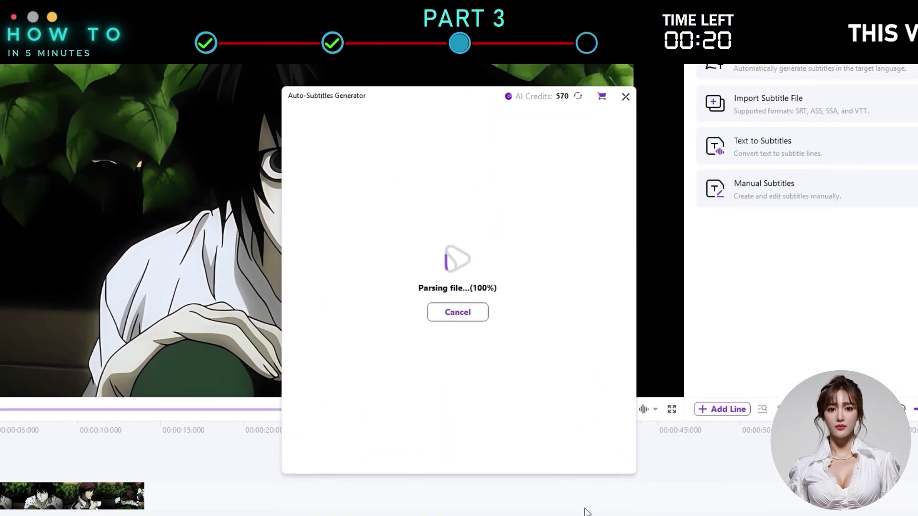
{"action": "left_click", "coordinate": [569, 463]}
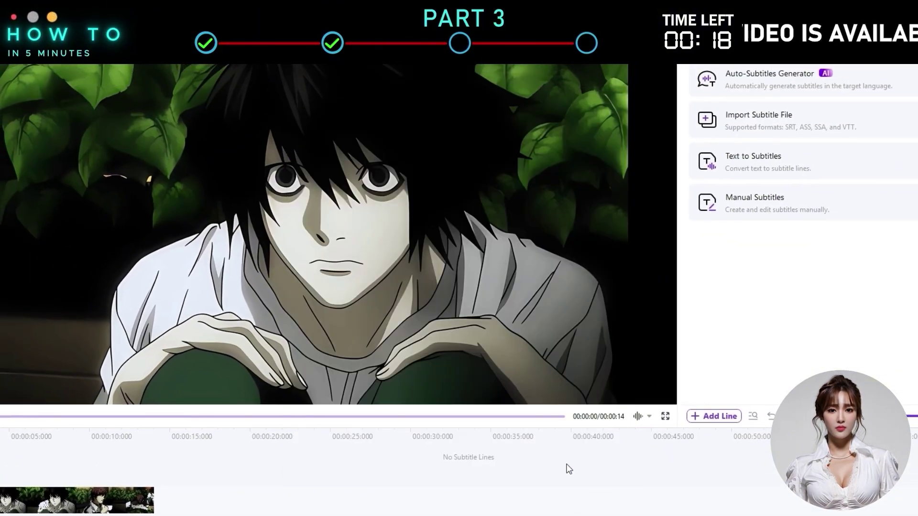
- Style the German subtitles with the yellow preset and Candara font
{"action": "left_click", "coordinate": [178, 449]}
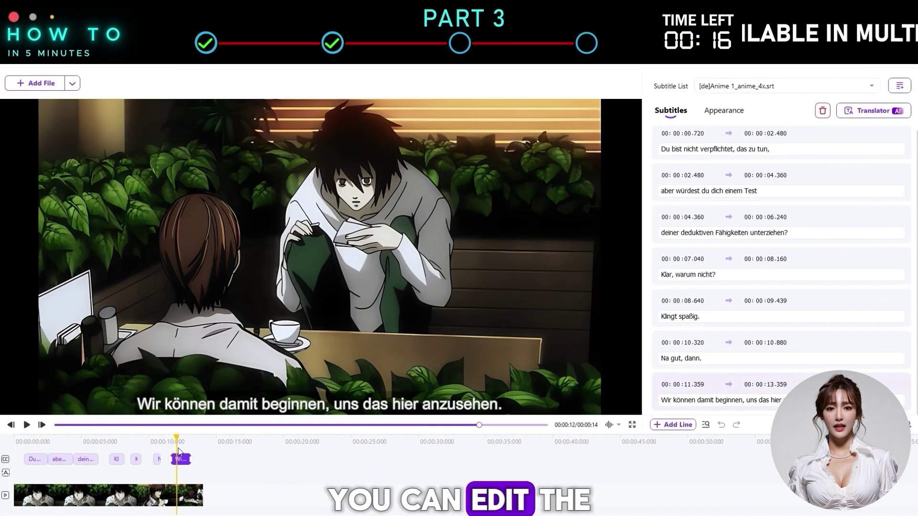
{"action": "left_click", "coordinate": [723, 111]}
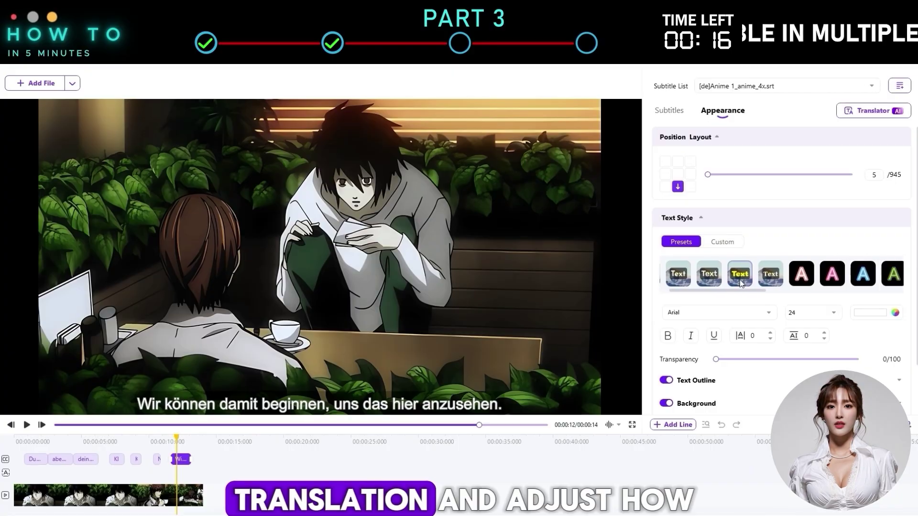
{"action": "left_click", "coordinate": [719, 312]}
{"action": "left_click", "coordinate": [683, 421]}
{"action": "scroll", "coordinate": [819, 349], "scroll_direction": "down", "scroll_amount": 5}
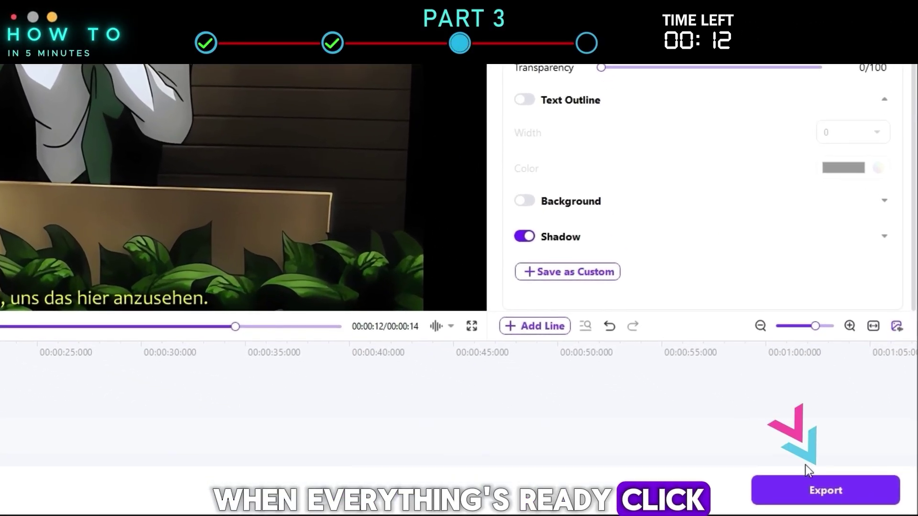
- Export the clip as MP4 and SRT named Translated, without the project file
{"action": "left_click", "coordinate": [815, 491]}
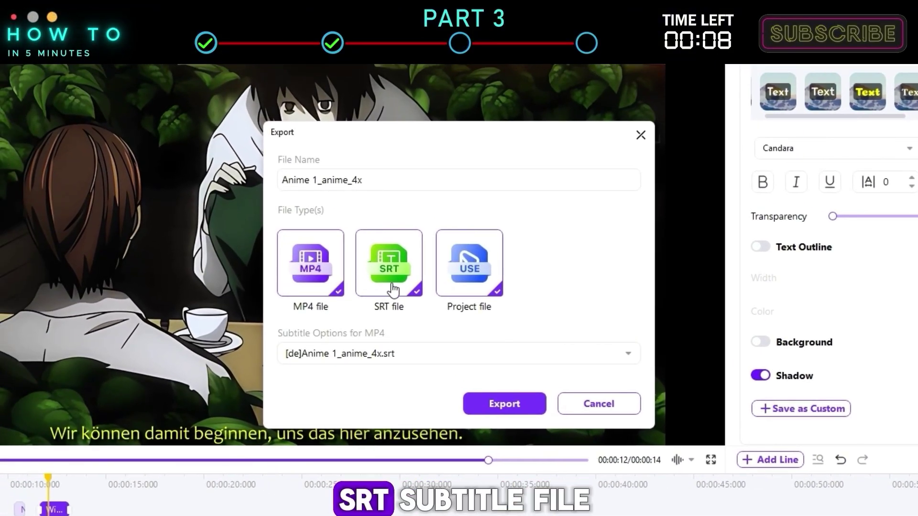
{"action": "left_click", "coordinate": [483, 295]}
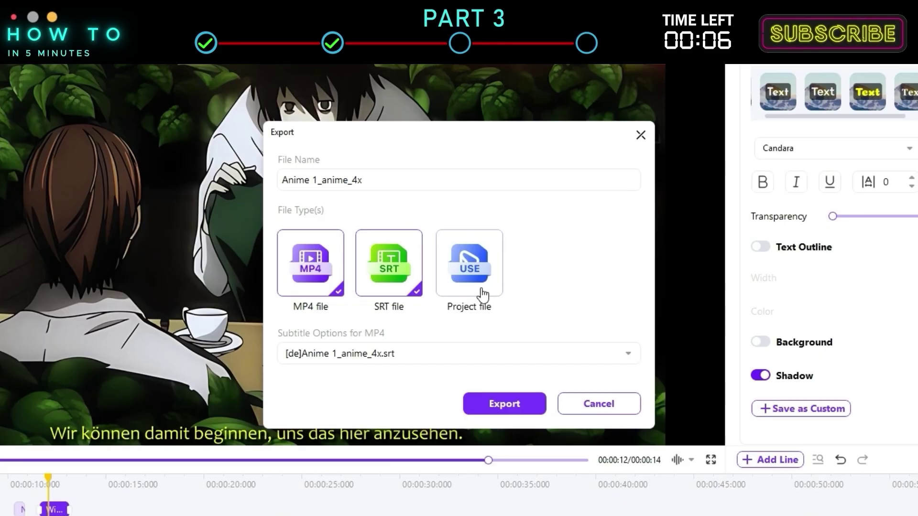
{"action": "left_click", "coordinate": [504, 404]}
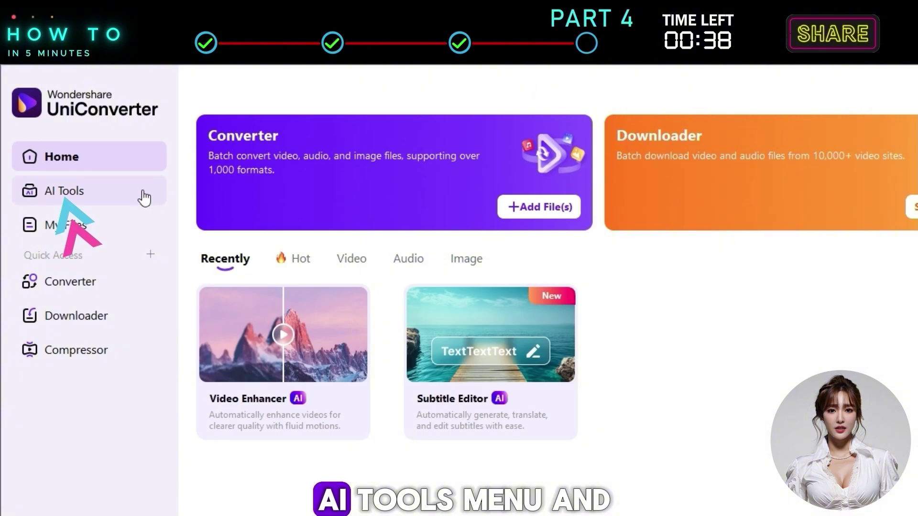
- Upload the YouTube street-food video by link into the Smart Summarizer in AI Tools
{"action": "left_click", "coordinate": [145, 198]}
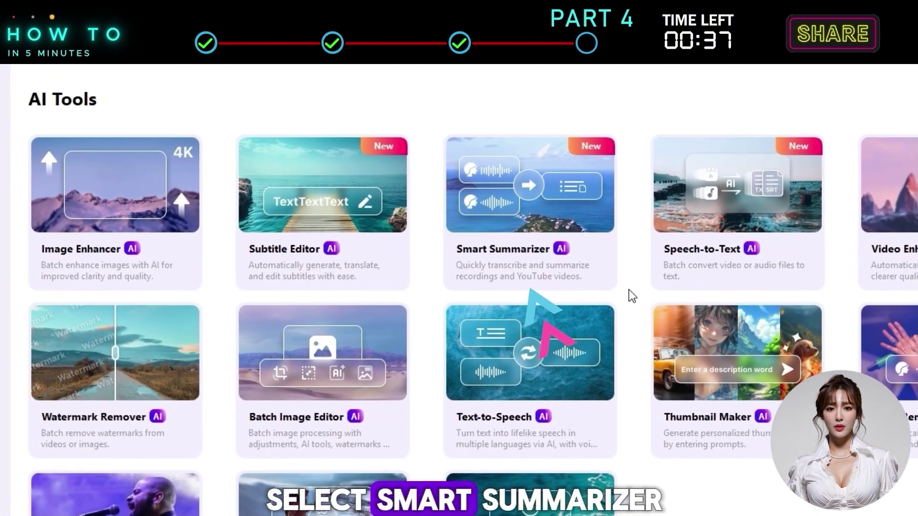
{"action": "mouse_move", "coordinate": [610, 281]}
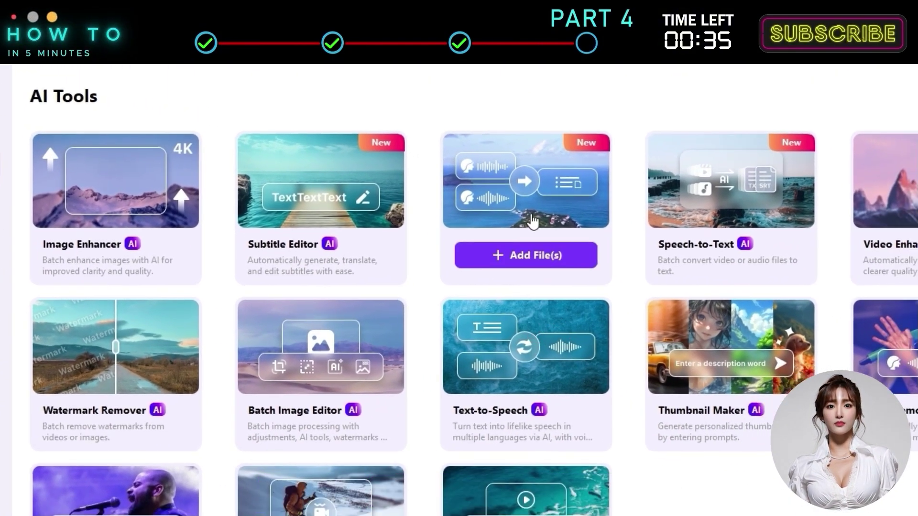
{"action": "left_click", "coordinate": [529, 220]}
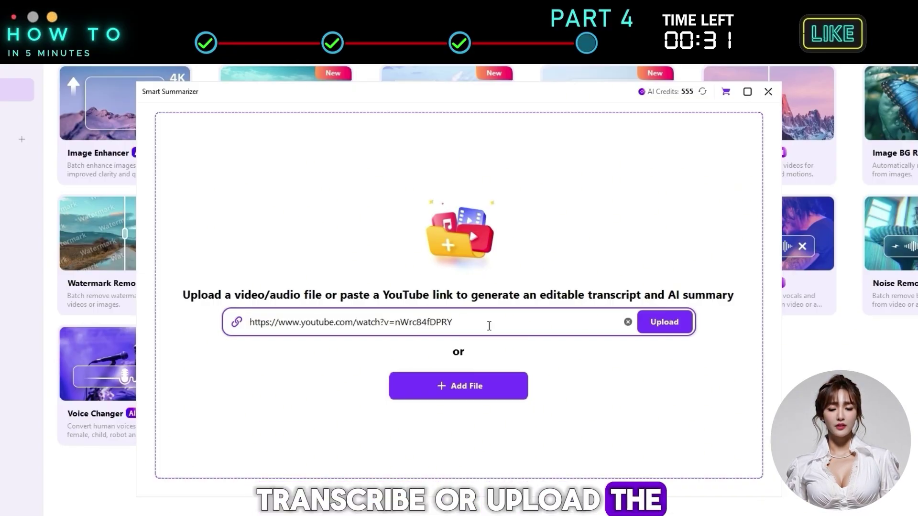
{"action": "left_click", "coordinate": [664, 330]}
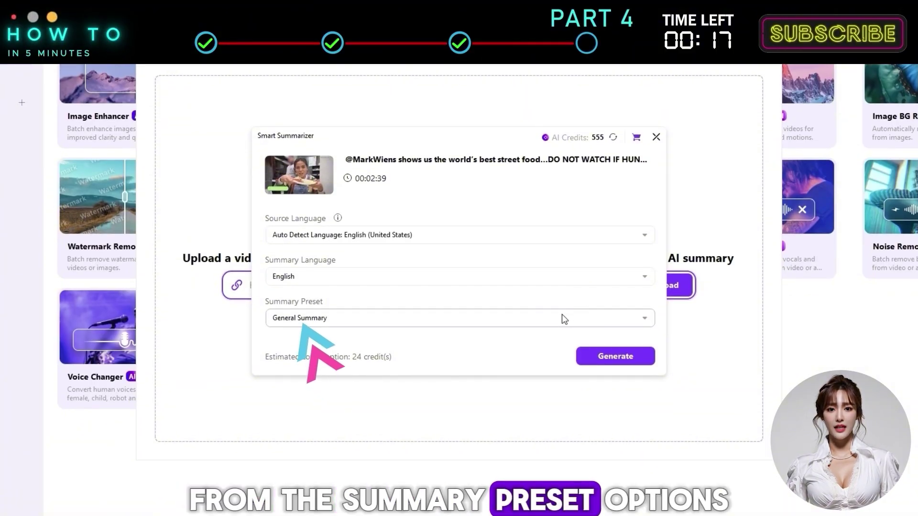
- Generate the transcript and General Summary preset summary, then bring up Export options
{"action": "left_click", "coordinate": [562, 315]}
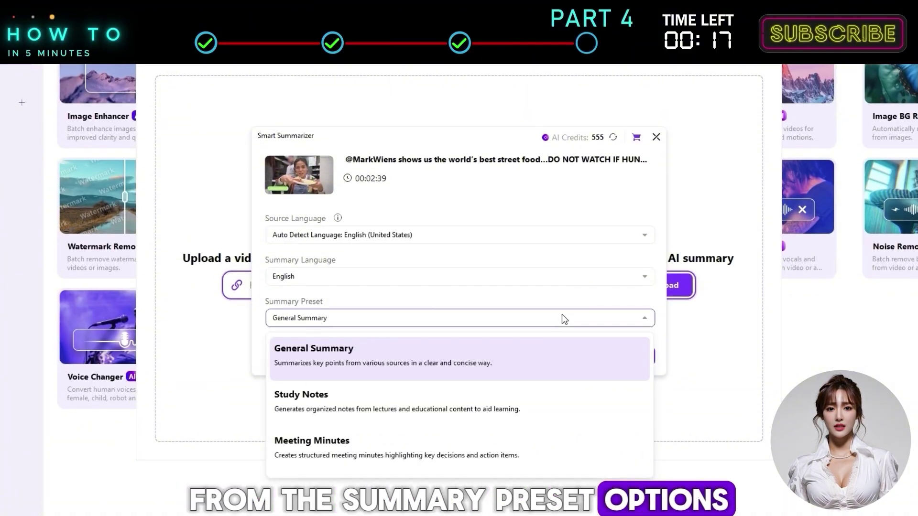
{"action": "left_click", "coordinate": [566, 380]}
{"action": "left_click", "coordinate": [626, 356]}
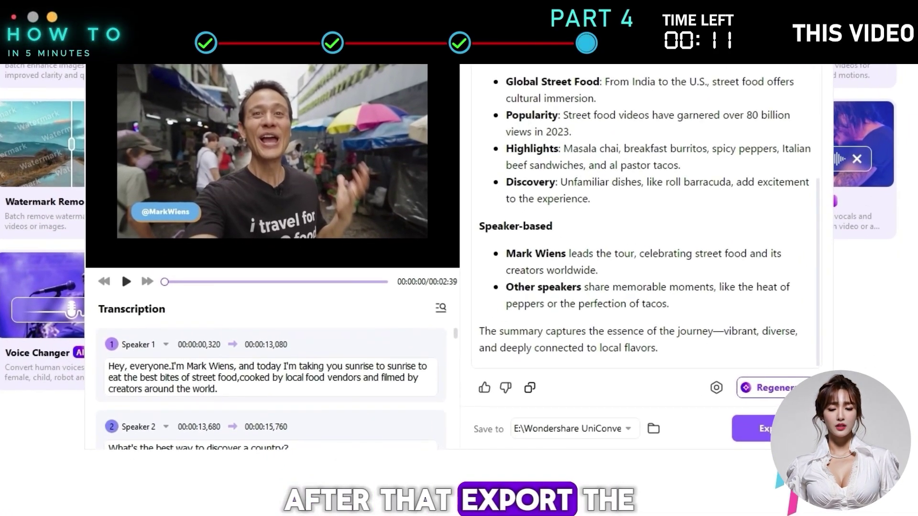
{"action": "left_click", "coordinate": [760, 428]}
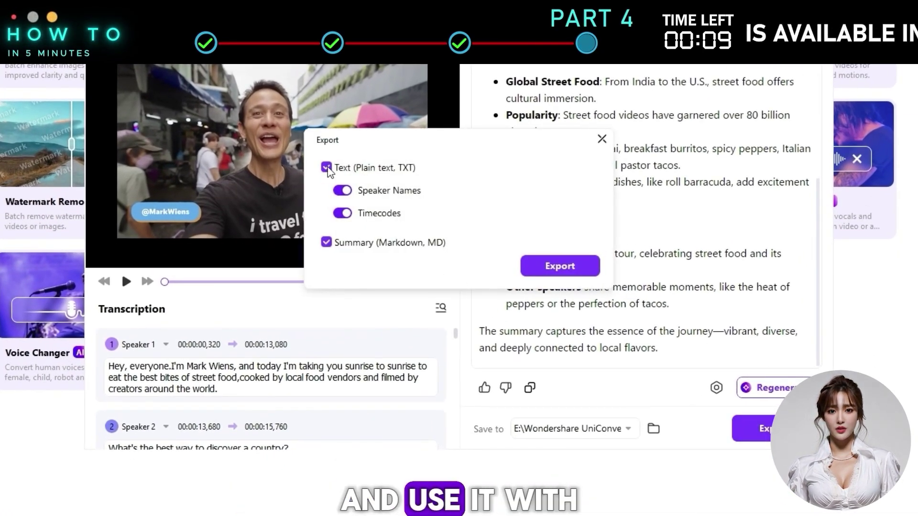